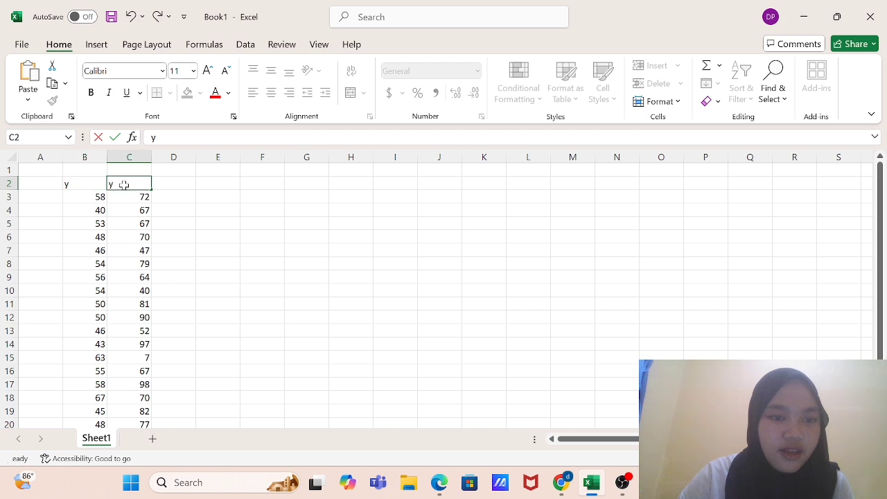
Change the header in cell C2 to x
key(F2)
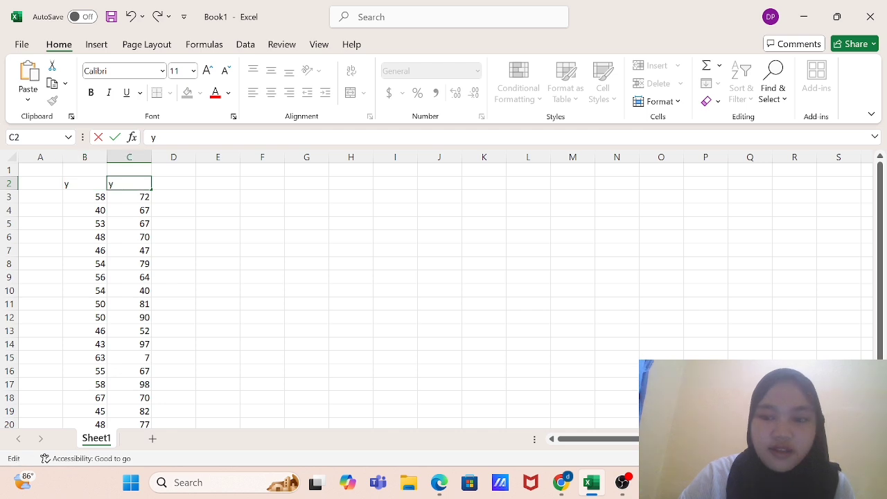
key(BackSpace)
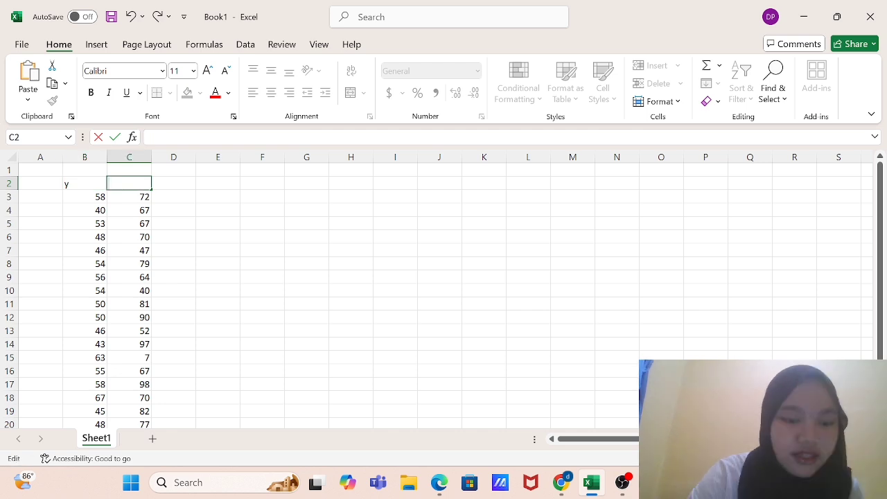
text(x)
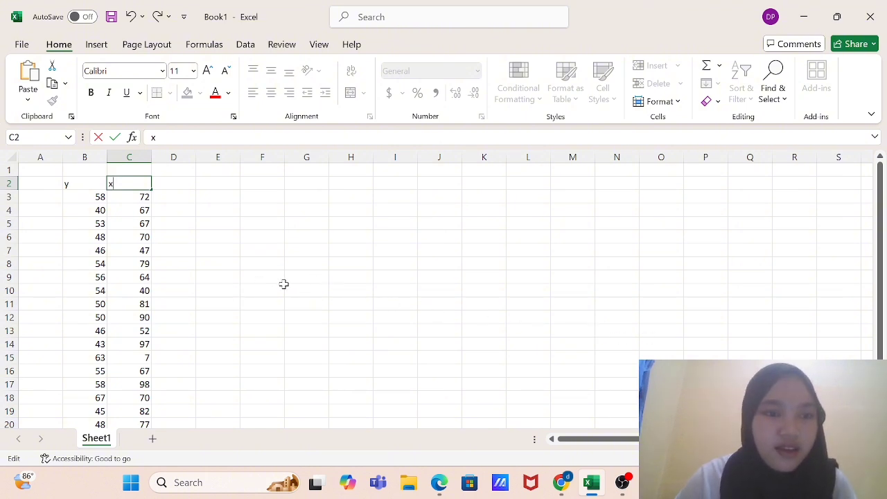
Look through the two data columns in B and C from the headers downward
scroll(296, 285, down, 1)
scroll(295, 284, up, 1)
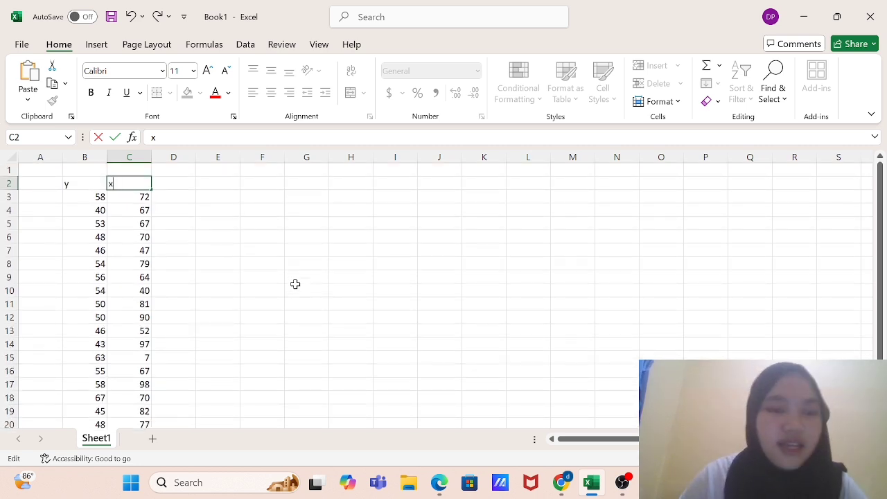
scroll(296, 284, down, 1)
scroll(296, 284, up, 1)
key(BackSpace)
text(y)
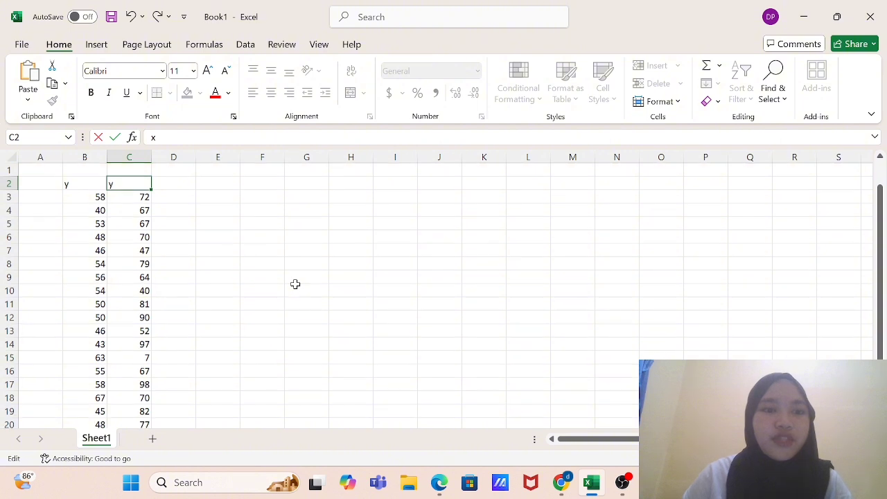
scroll(296, 285, down, 1)
scroll(295, 284, up, 1)
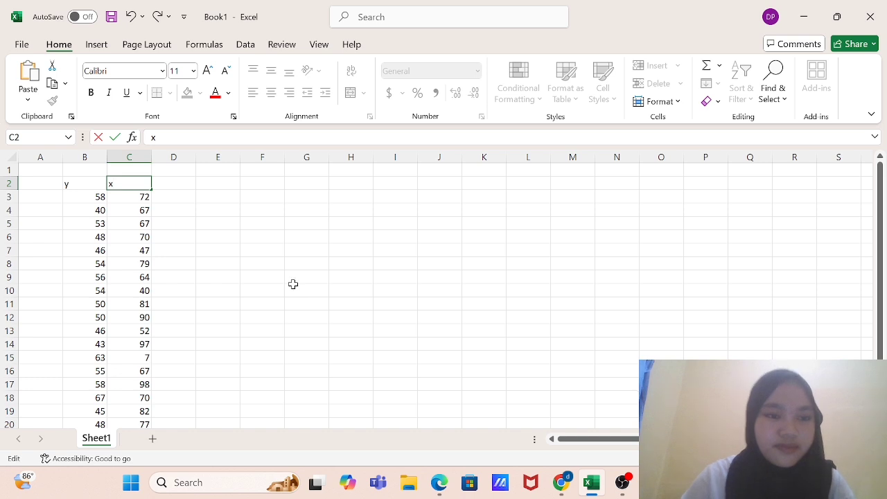
scroll(233, 249, down, 1)
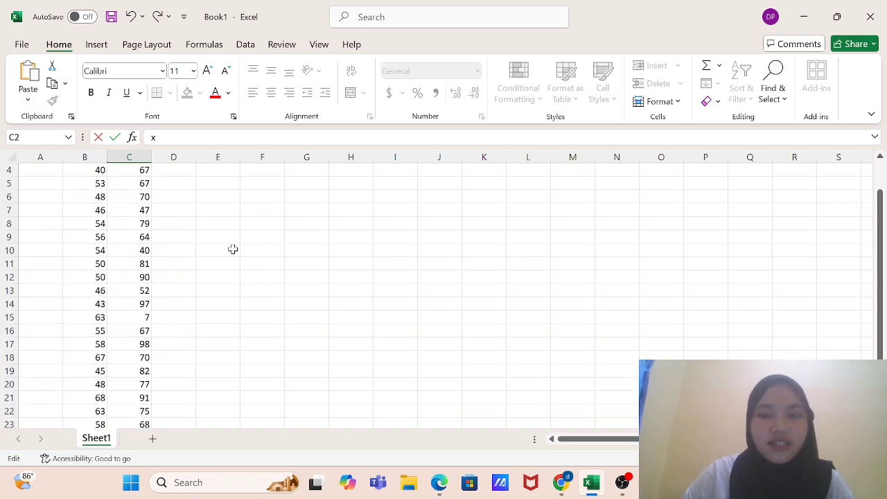
scroll(233, 249, down, 1)
scroll(233, 249, up, 3)
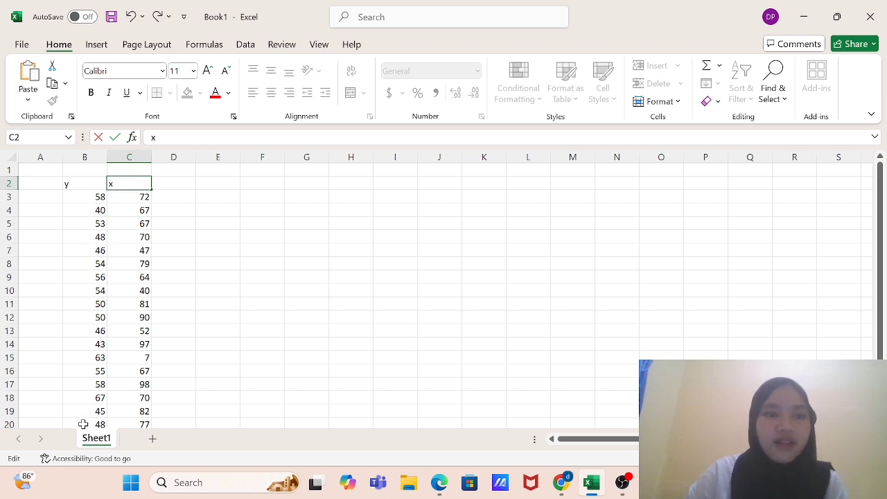
Switch to the SPSS Data Editor and define two variables named x and y in Variable View
mouse_move(621, 472)
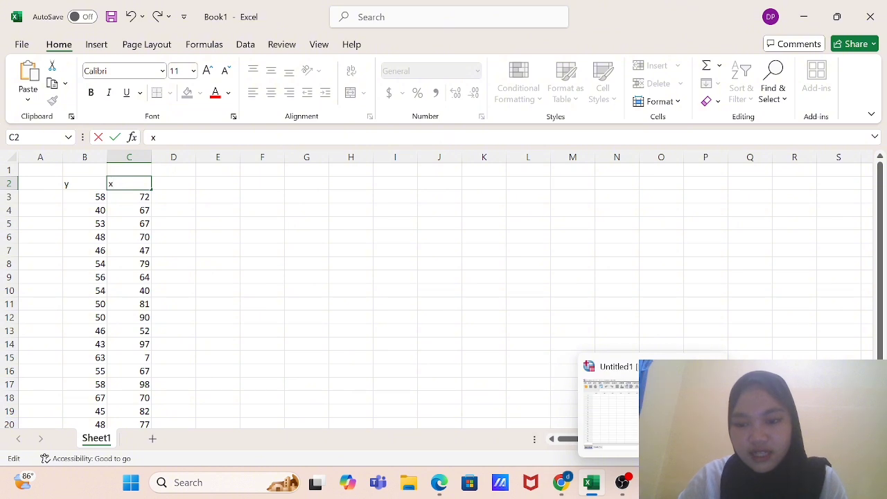
click(624, 409)
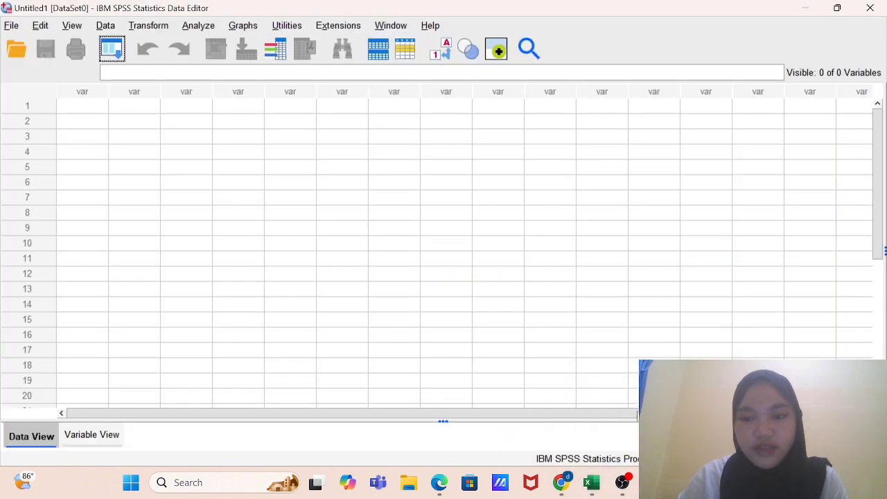
click(97, 436)
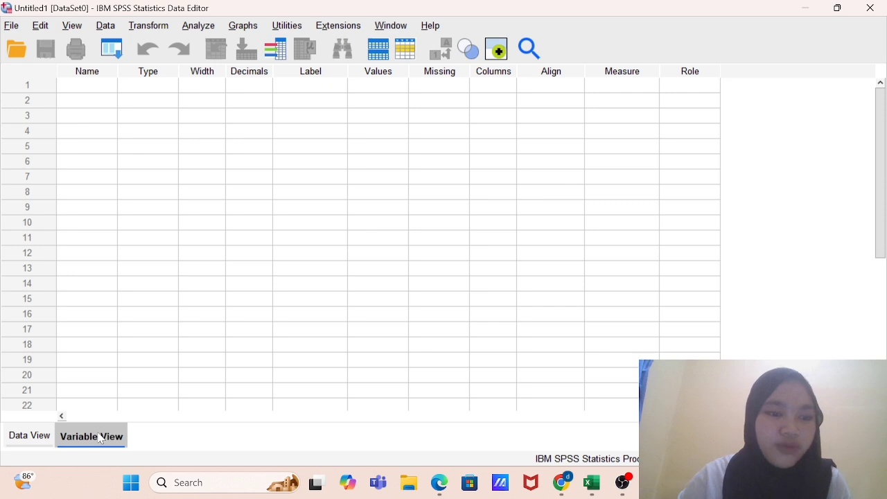
click(87, 85)
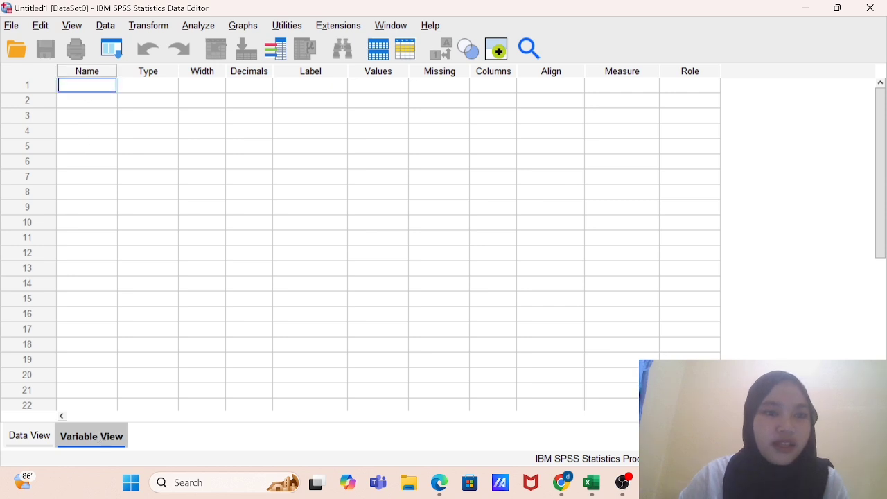
text(x)
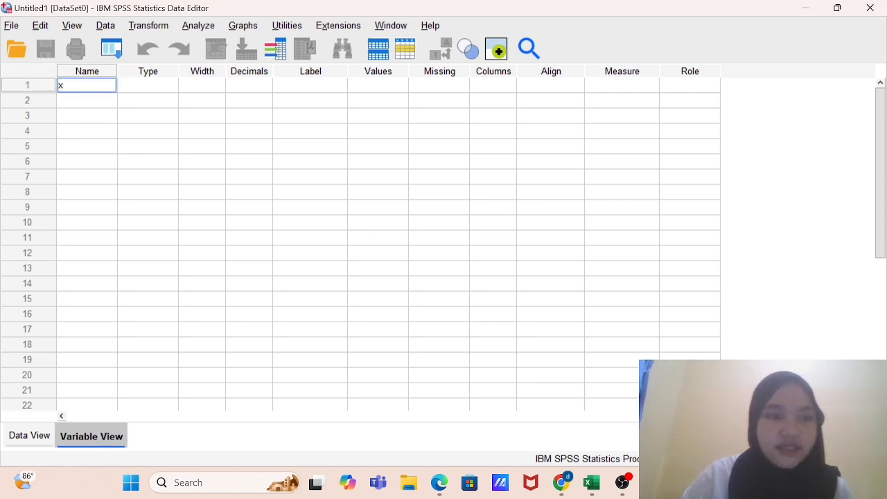
key(Return)
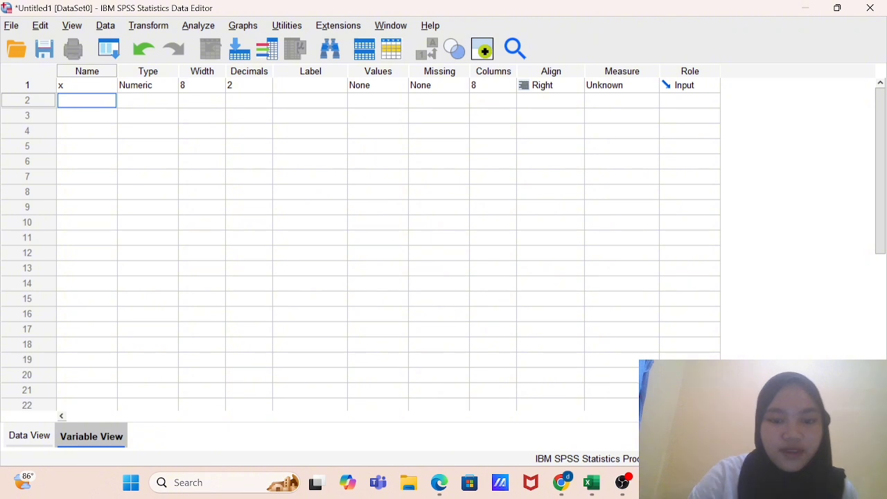
text(y)
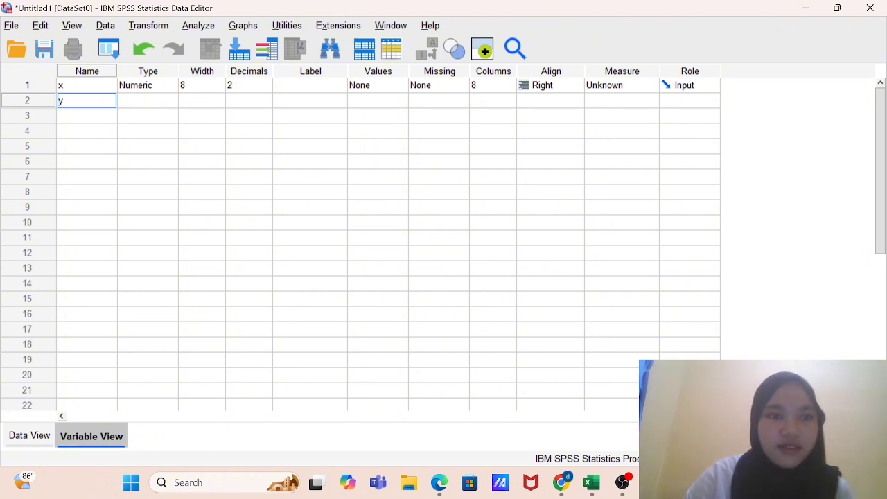
Set the decimals of both variables x and y to 0
click(248, 85)
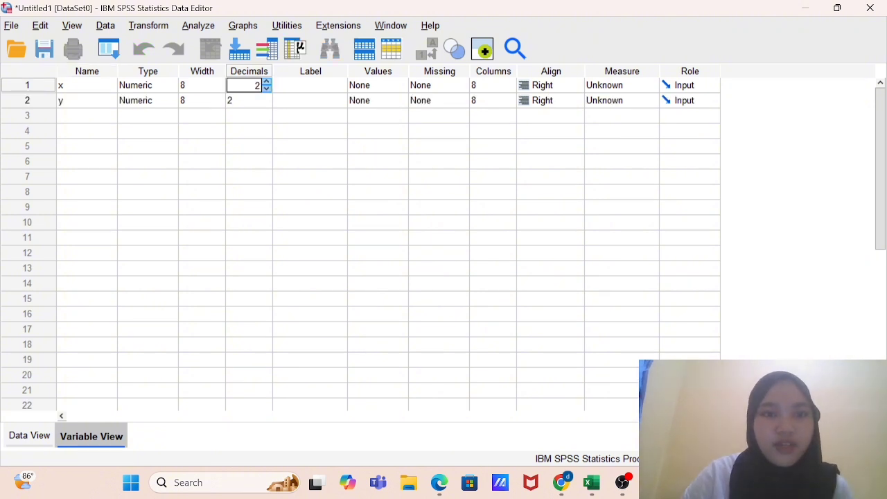
click(267, 88)
click(267, 89)
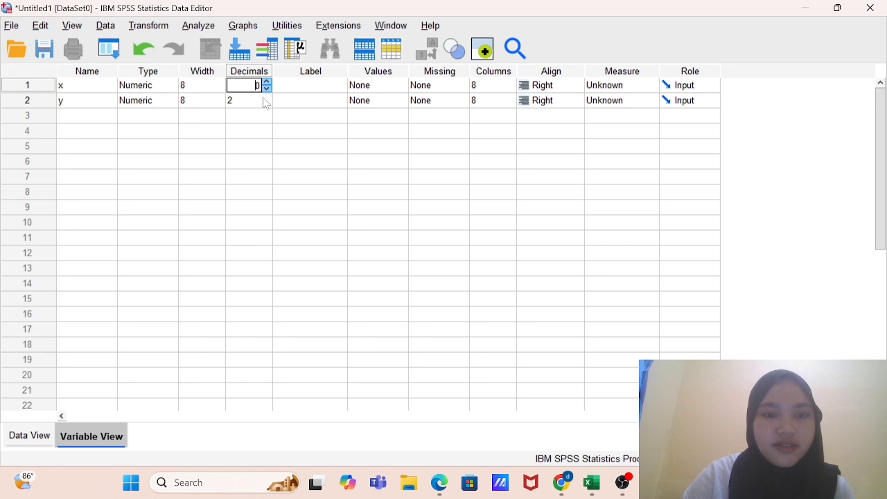
click(267, 101)
click(267, 97)
click(268, 105)
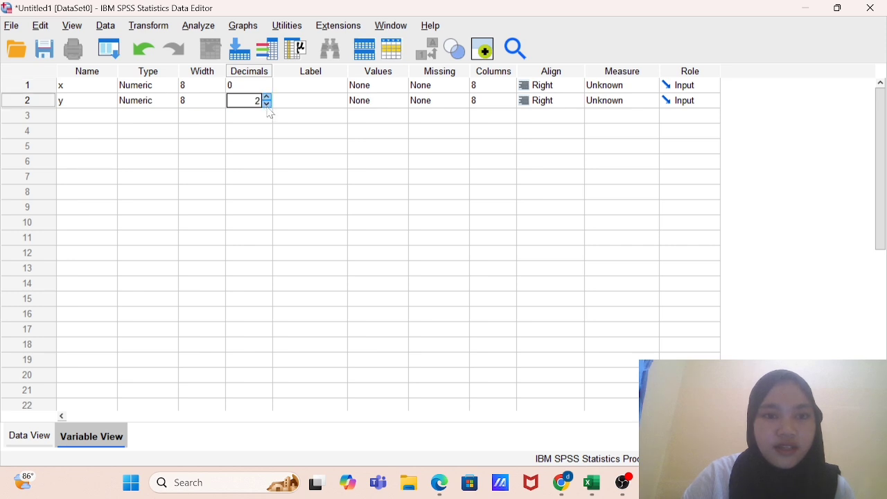
click(267, 105)
click(267, 105)
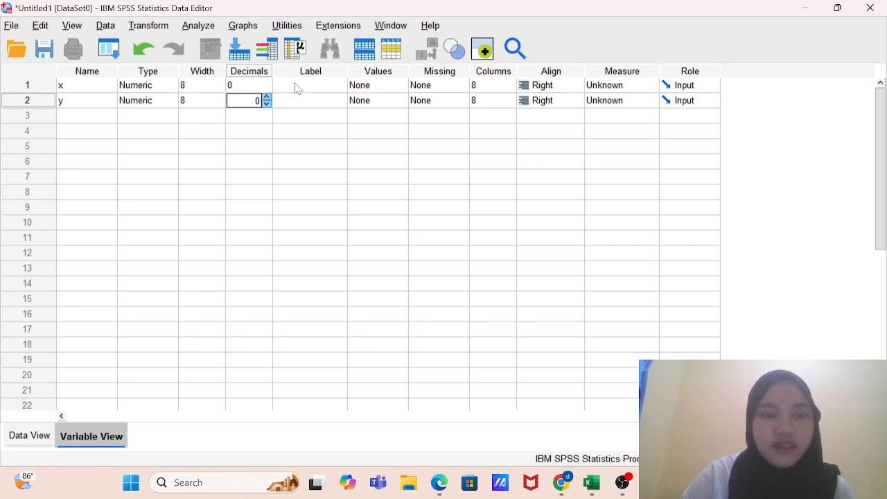
Label variable x as "potest" and variable y as "ulangan harian"
click(295, 88)
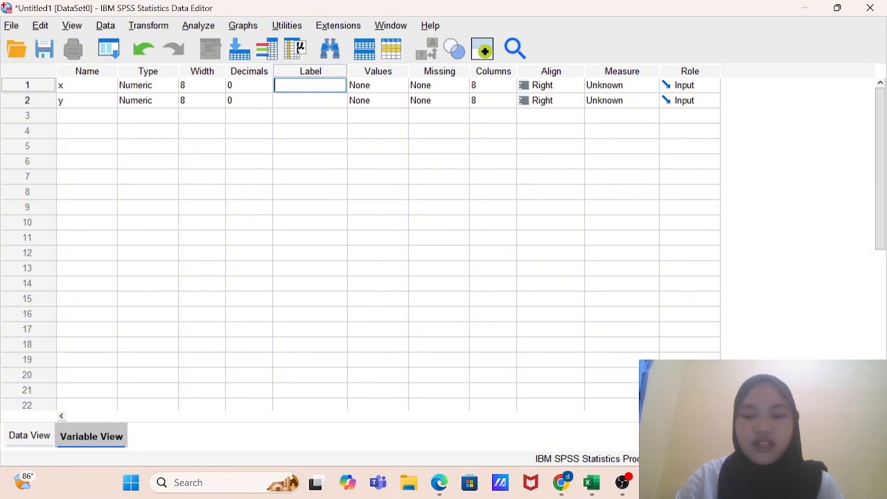
text(poe)
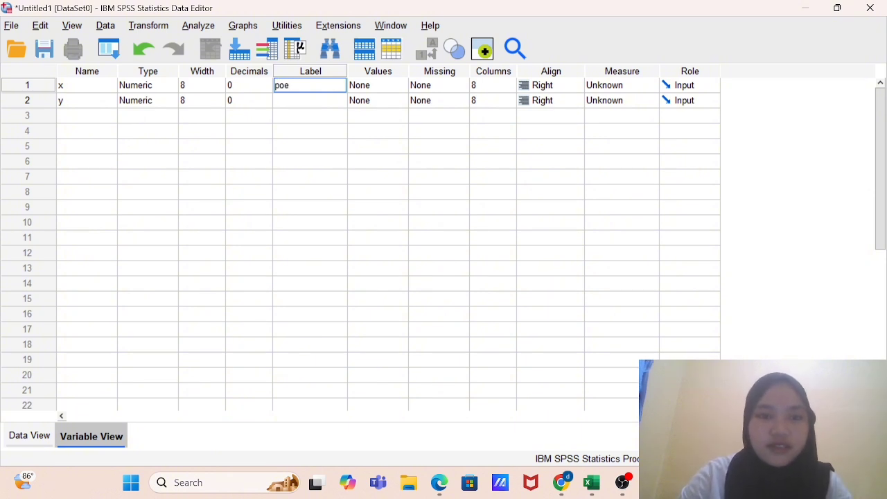
key(BackSpace)
text(test)
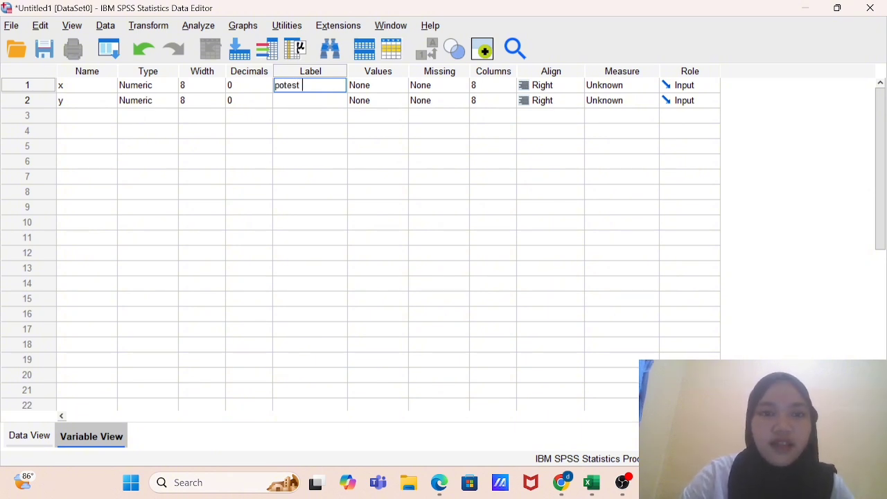
click(300, 100)
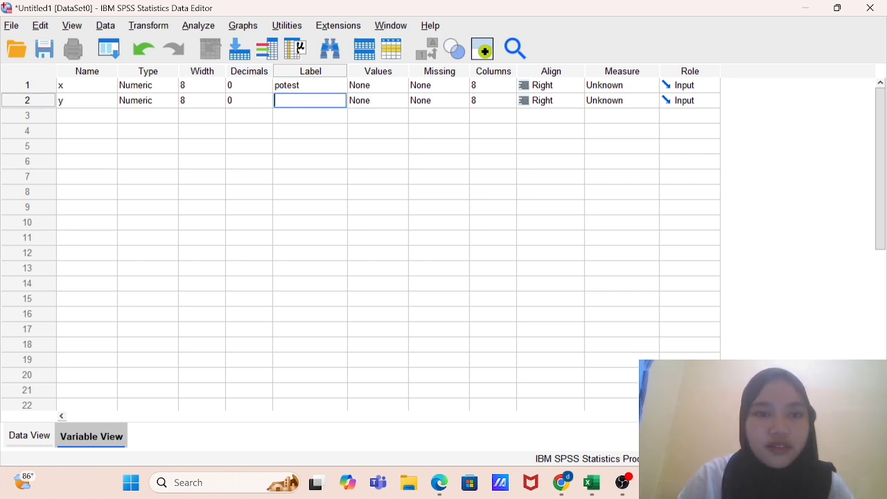
text(ul)
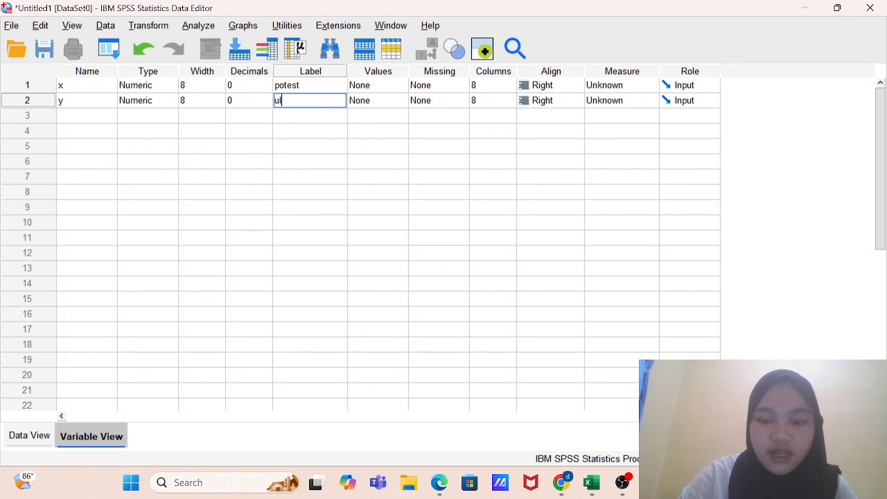
text(angan harian)
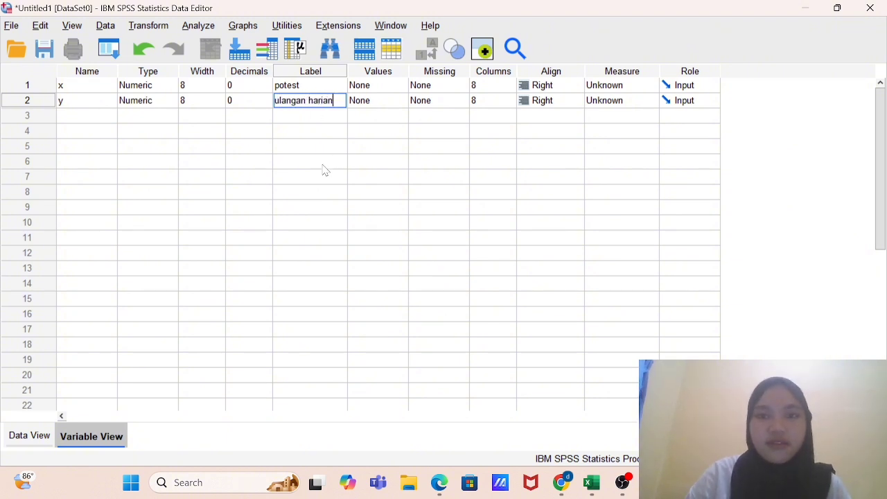
Show the empty data grid in SPSS, then switch to Excel and copy the x values in C3:C23
click(30, 436)
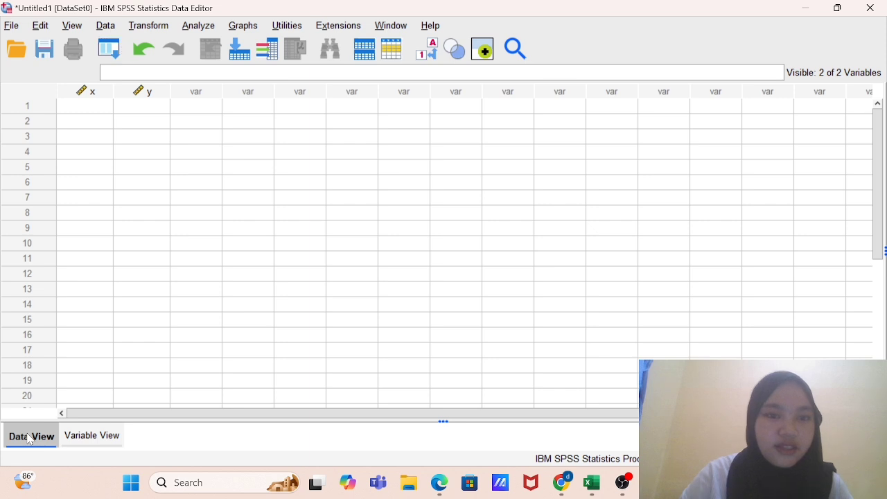
mouse_move(594, 489)
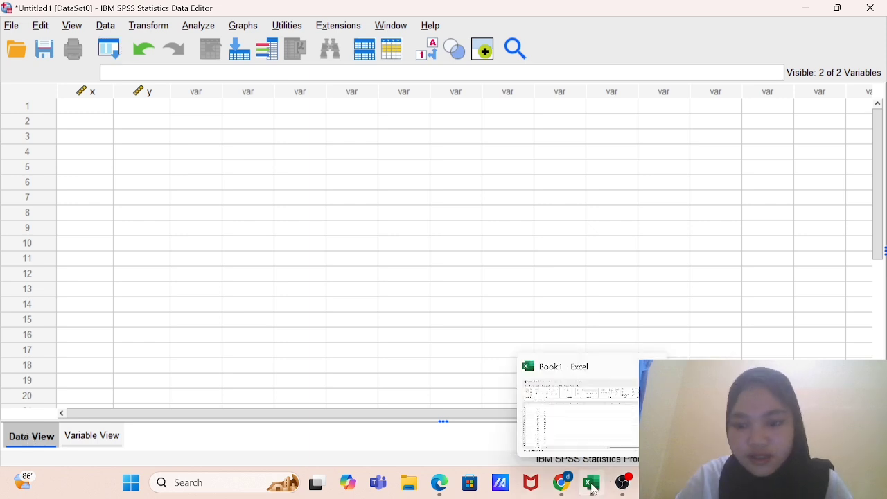
click(576, 428)
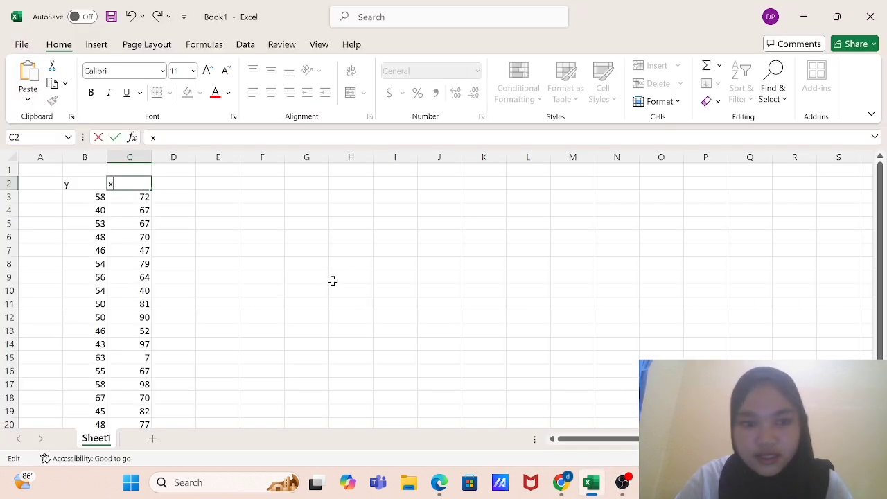
text(x)
click(131, 198)
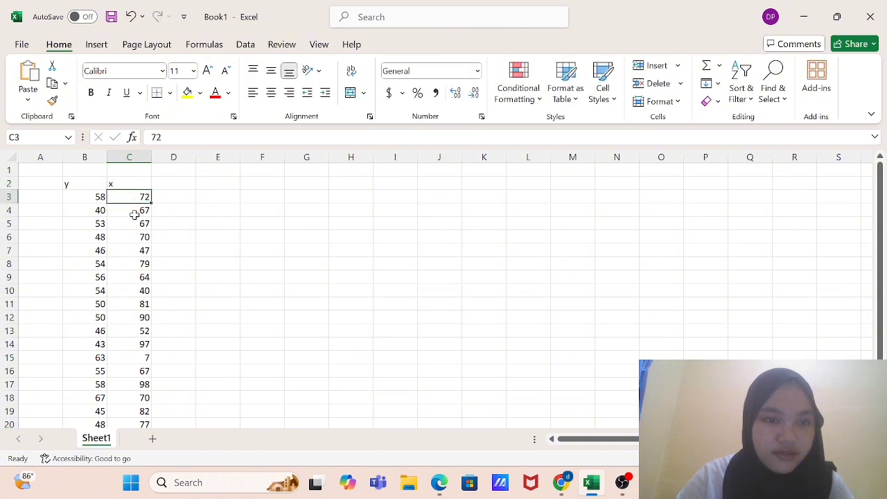
drag(135, 201, 137, 411)
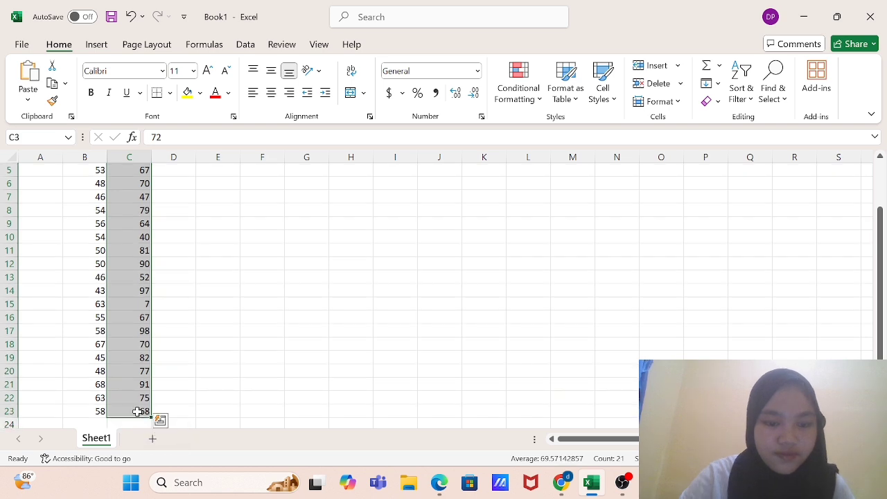
key(ctrl+c)
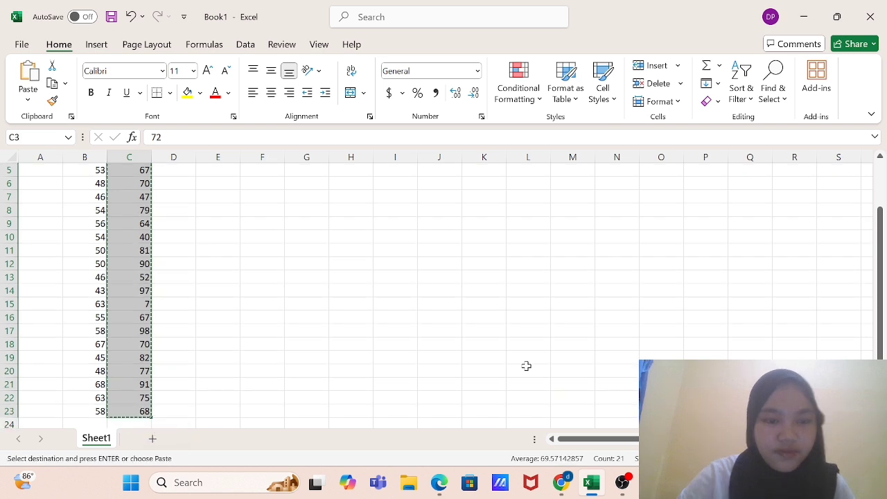
Switch to SPSS and paste the copied values into variable x, starting at row 1
key(alt+Tab)
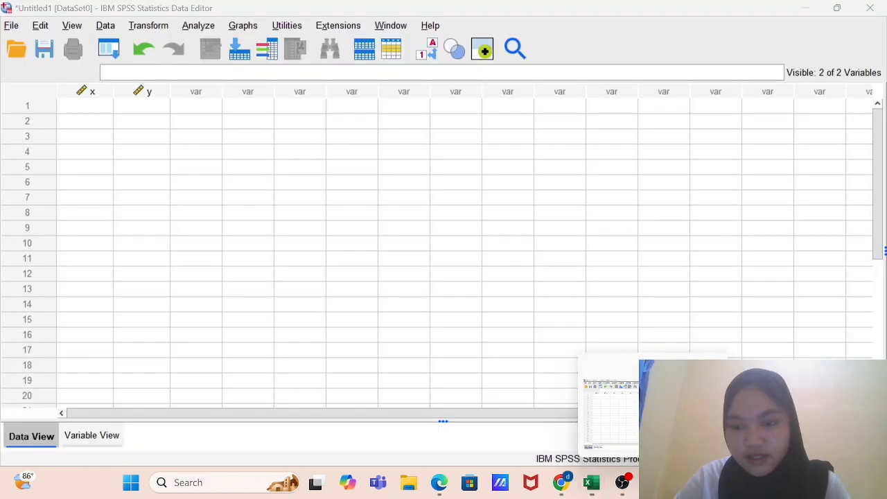
click(99, 112)
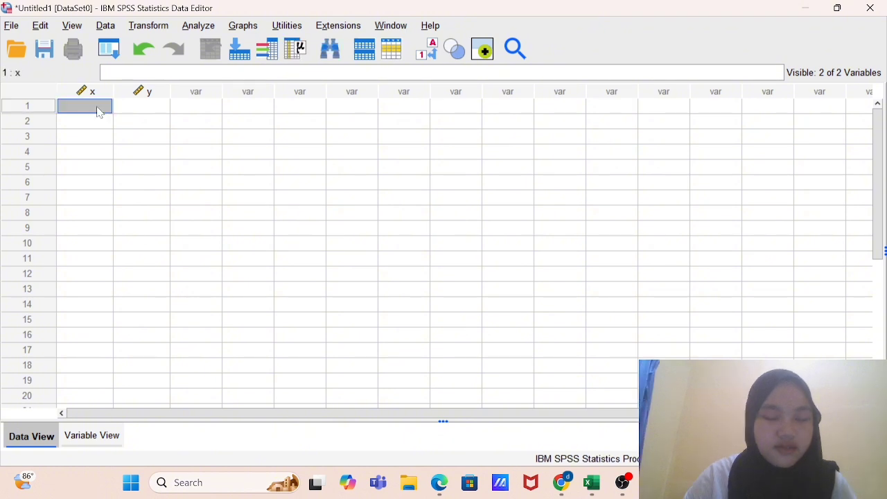
key(ctrl+v)
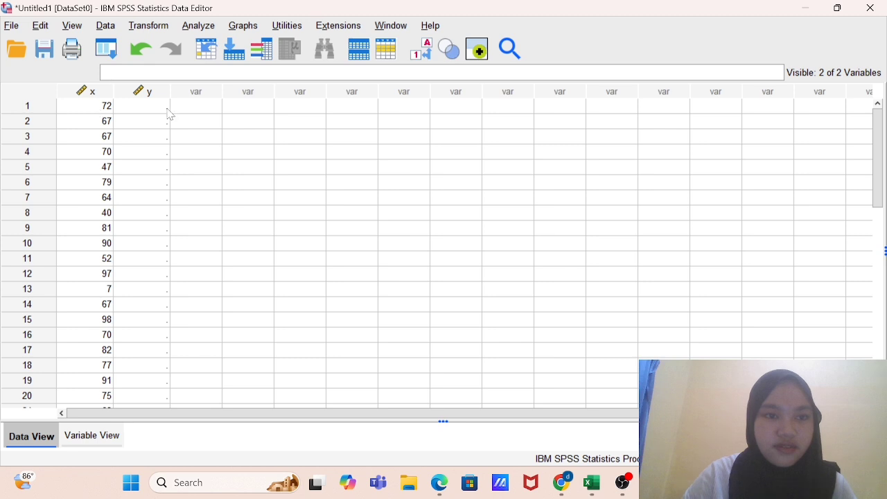
Switch to Excel and copy the y values in B3:B23
key(alt+Tab)
scroll(281, 249, up, 1)
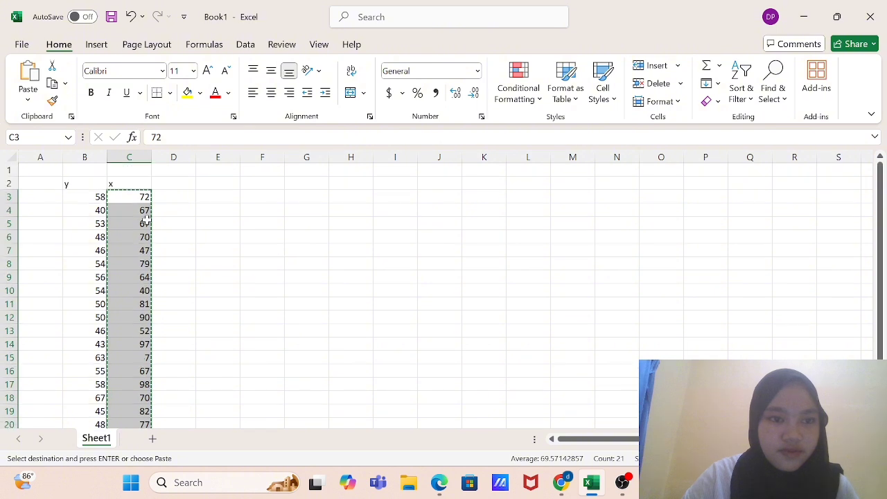
click(85, 198)
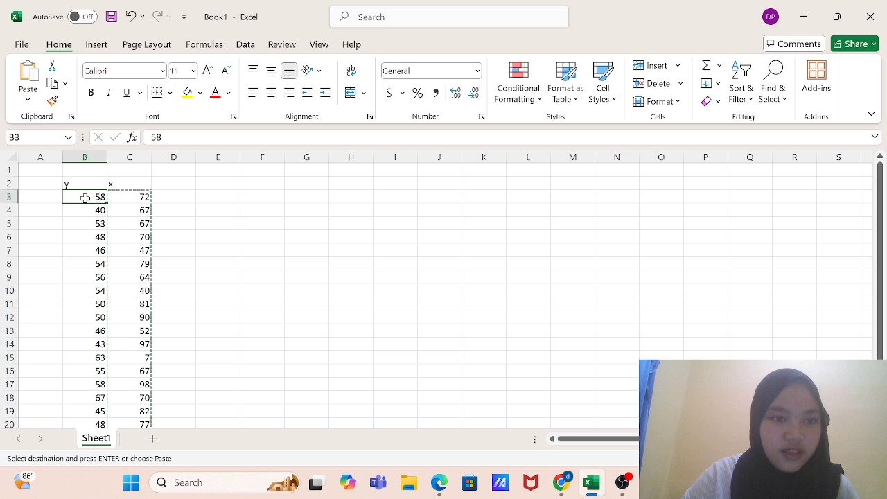
drag(85, 198, 93, 400)
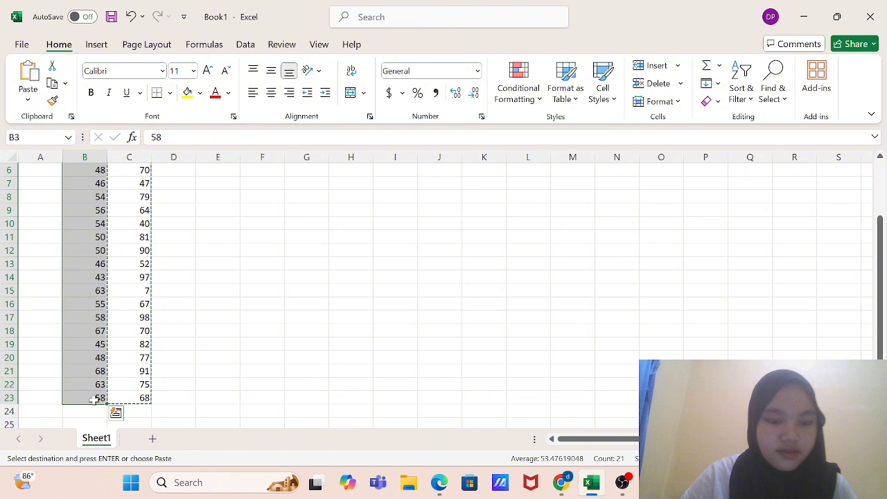
Switch to SPSS and paste the copied values into variable y, starting at row 1
key(alt+Tab)
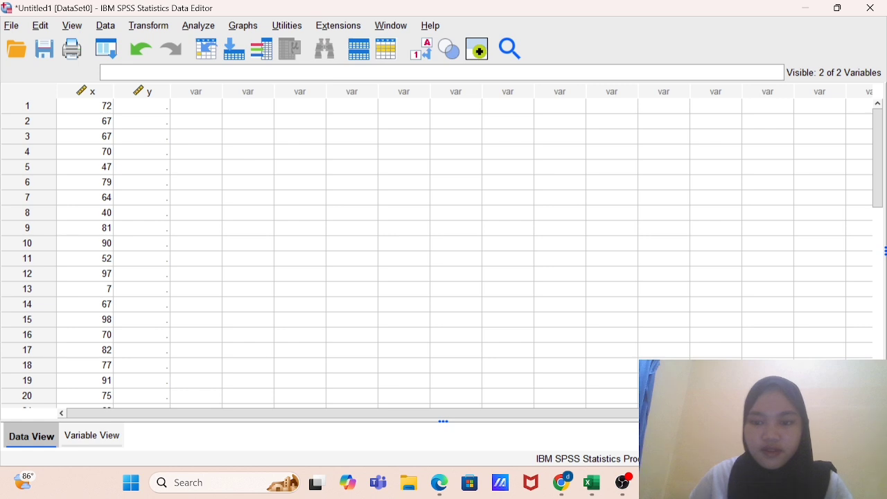
click(155, 115)
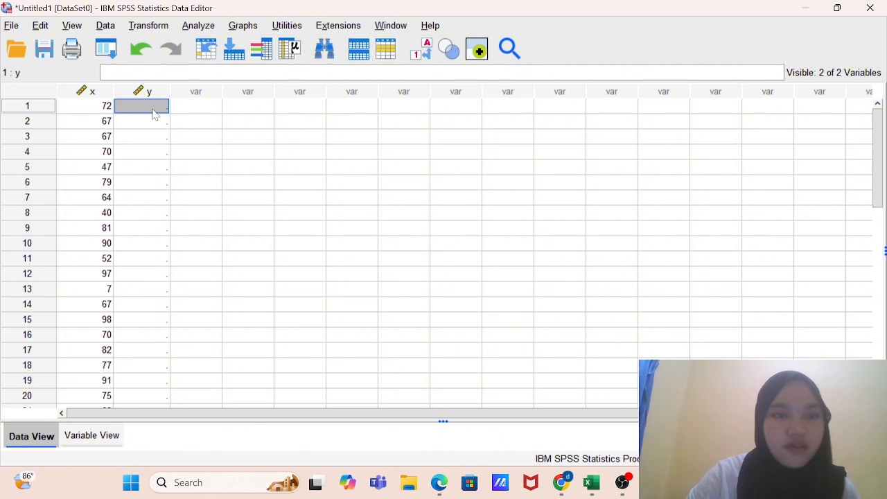
key(ctrl+v)
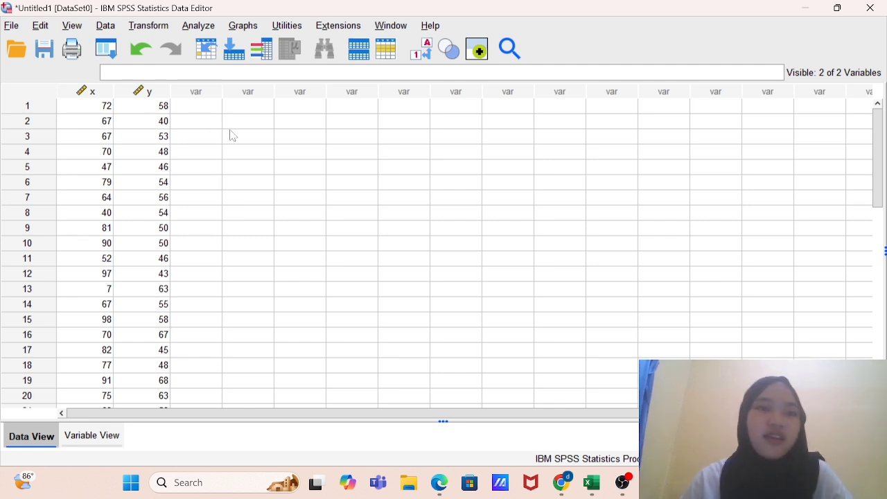
scroll(233, 136, down, 2)
scroll(233, 135, up, 2)
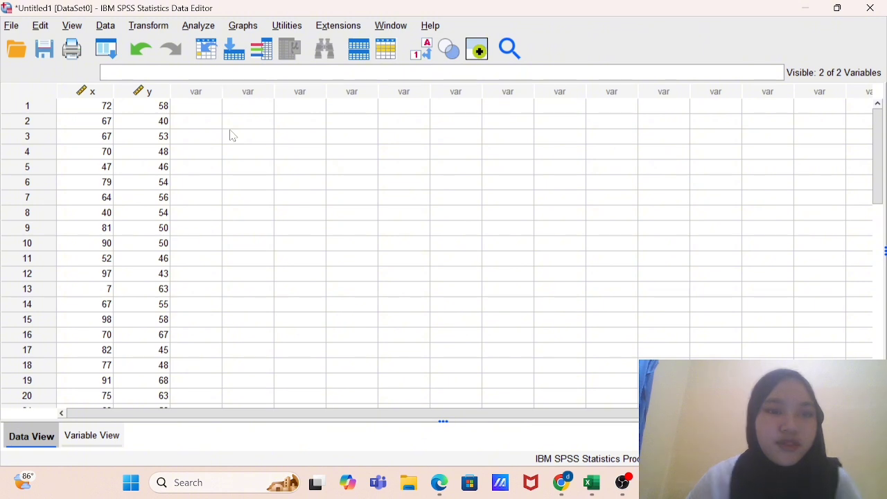
Run a linear regression with "ulangan harian" (y) as the dependent and "potest" (x) as the independent variable
click(205, 29)
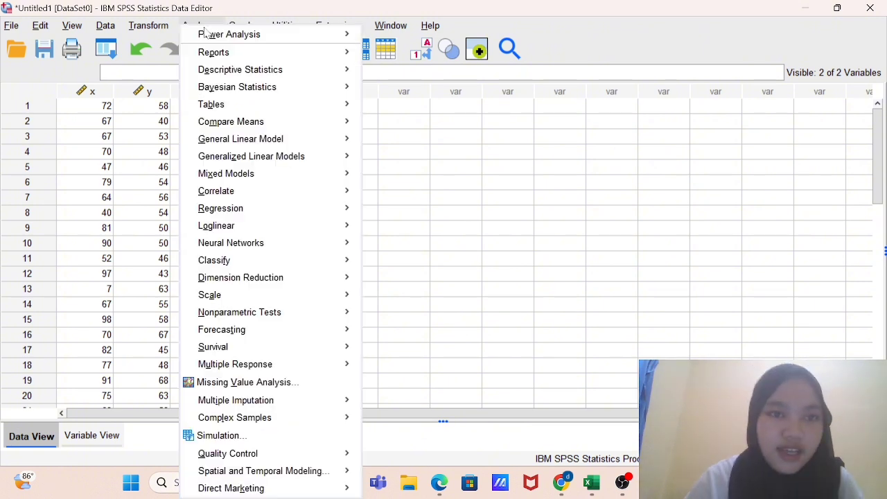
mouse_move(246, 215)
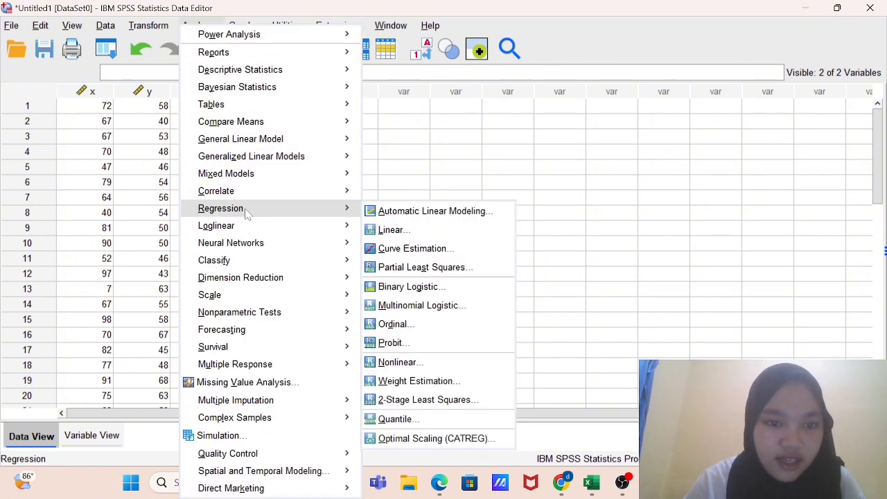
click(393, 230)
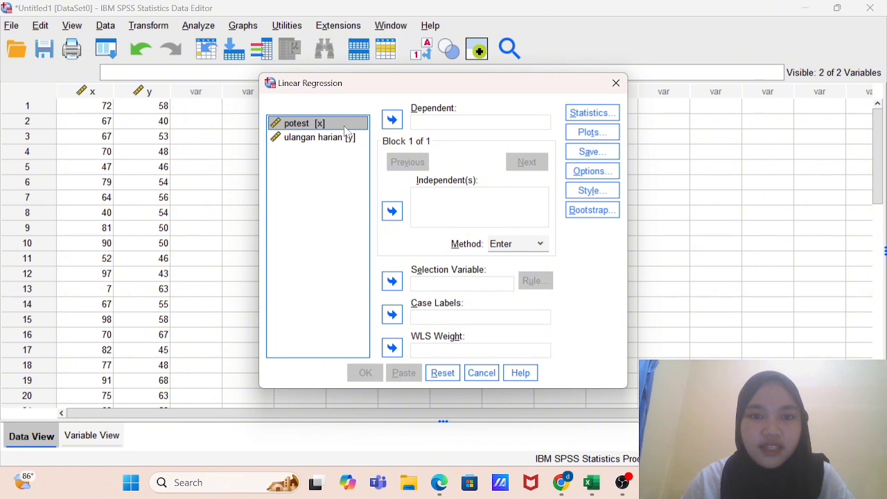
click(392, 214)
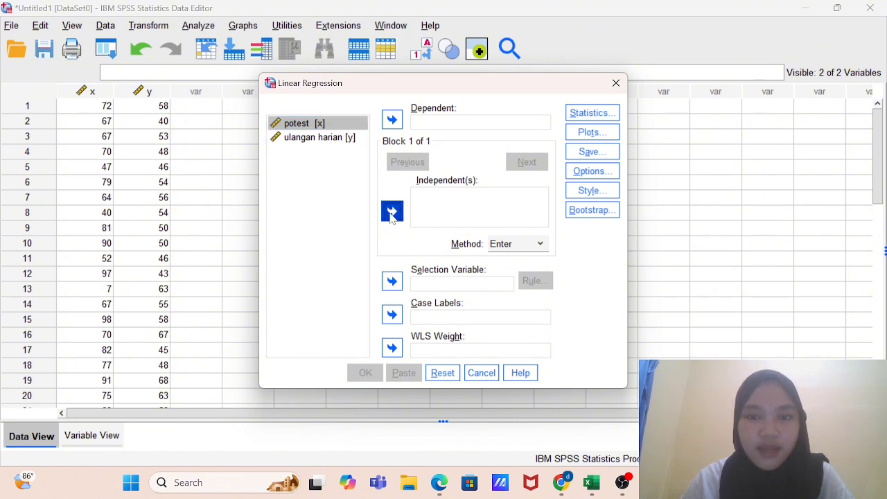
click(354, 140)
click(391, 120)
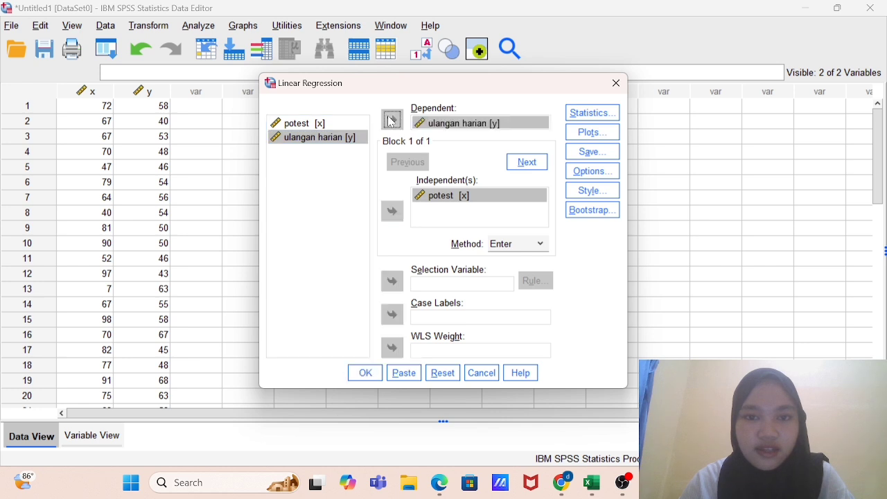
click(364, 378)
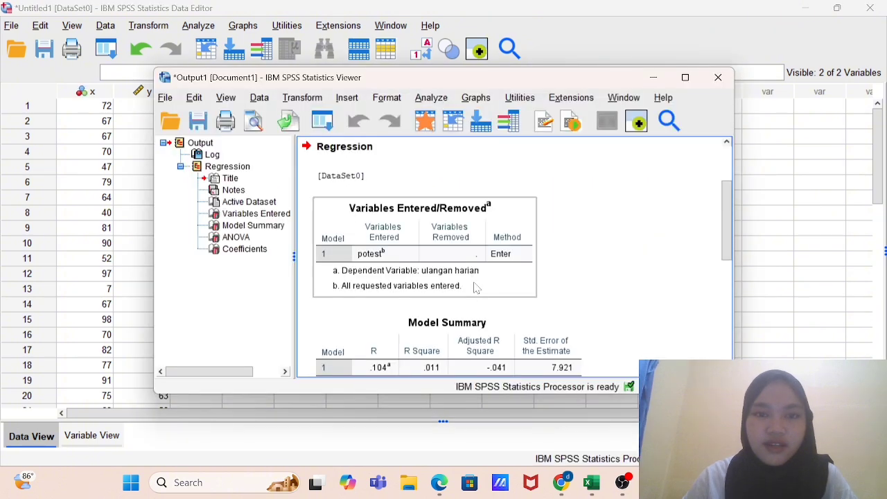
Examine the regression output through the Coefficients table and compare it with the significance rules on the "Catatan" slide in Canva
scroll(477, 288, down, 2)
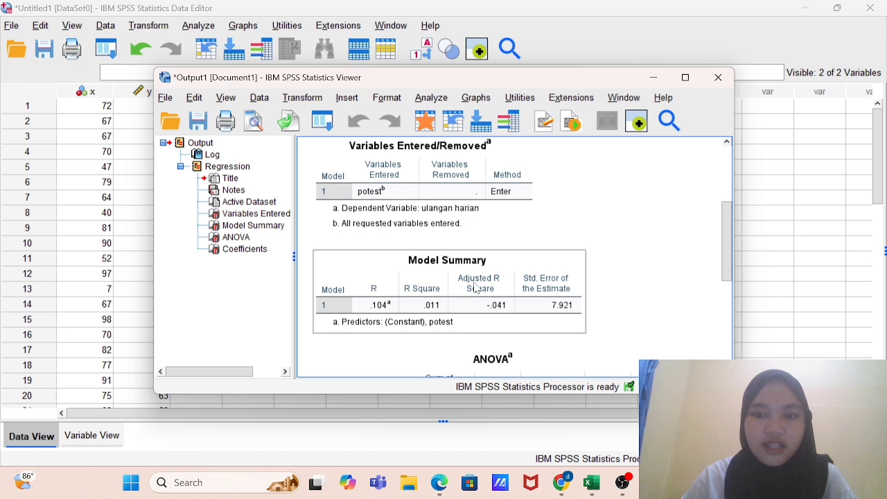
scroll(477, 288, down, 8)
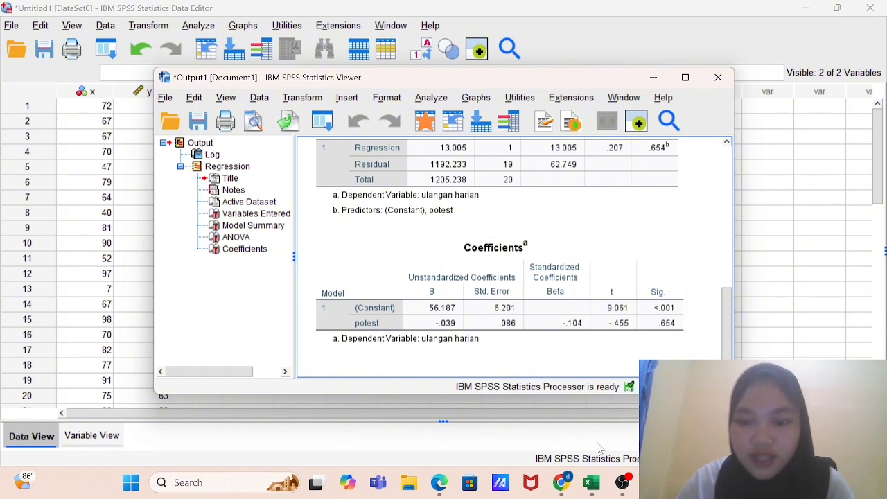
mouse_move(563, 482)
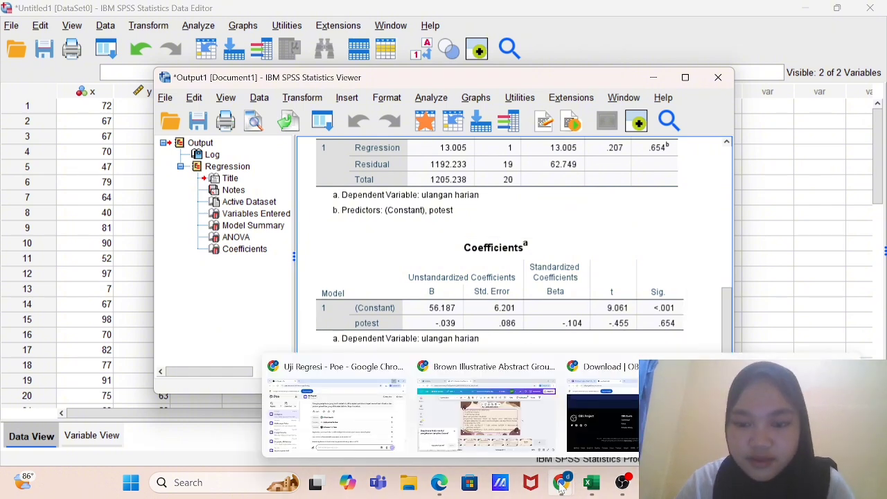
click(507, 426)
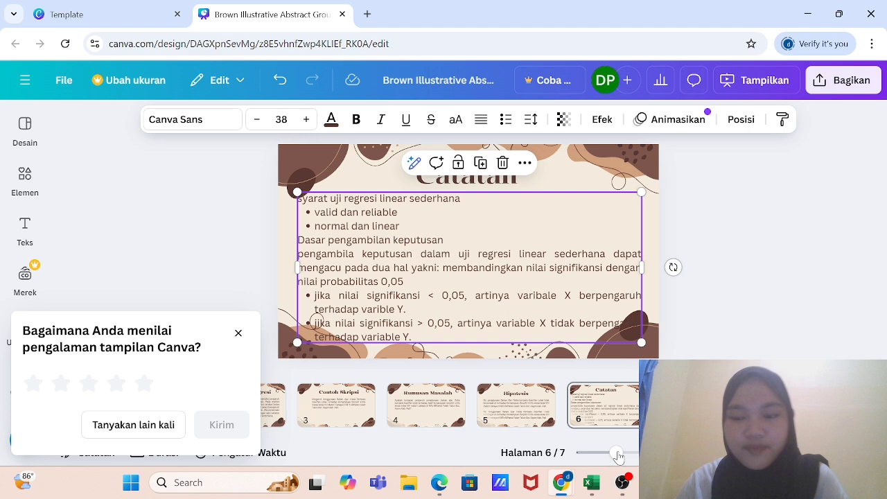
mouse_move(653, 482)
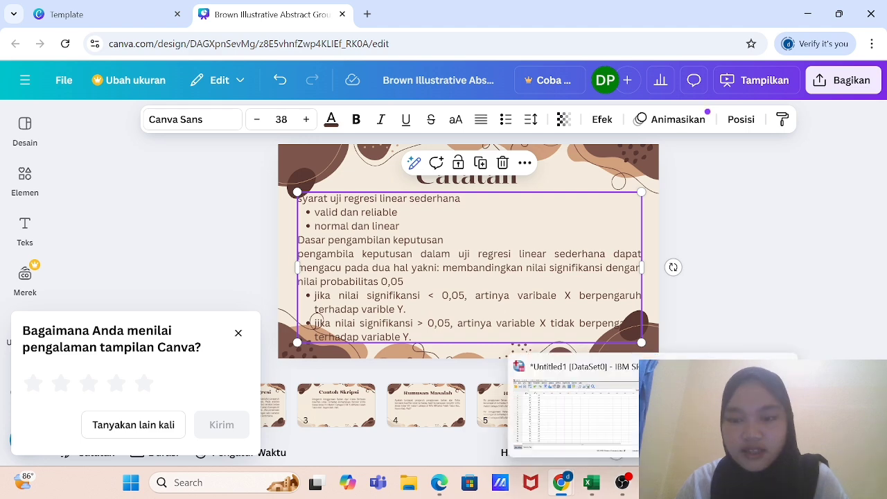
click(714, 413)
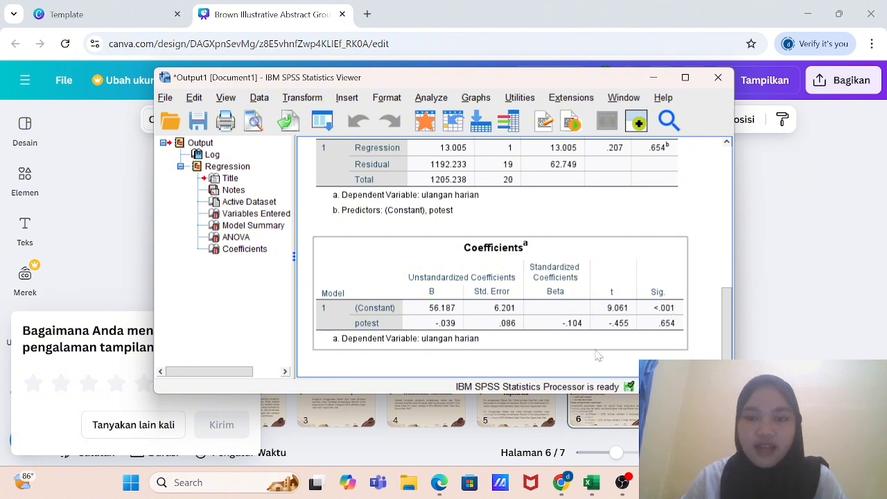
click(559, 357)
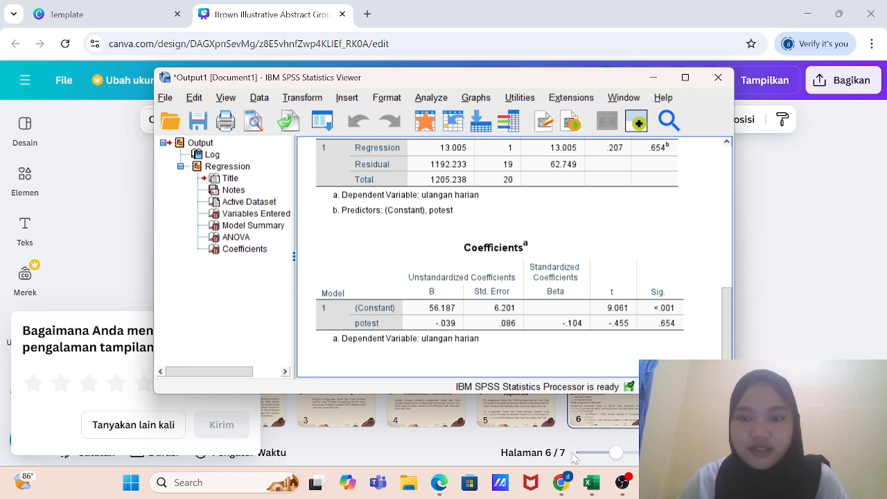
Read the hypotheses on the "Hipotesis" slide, page 5 in Canva, and return to the Coefficients table in SPSS
mouse_move(562, 483)
click(493, 417)
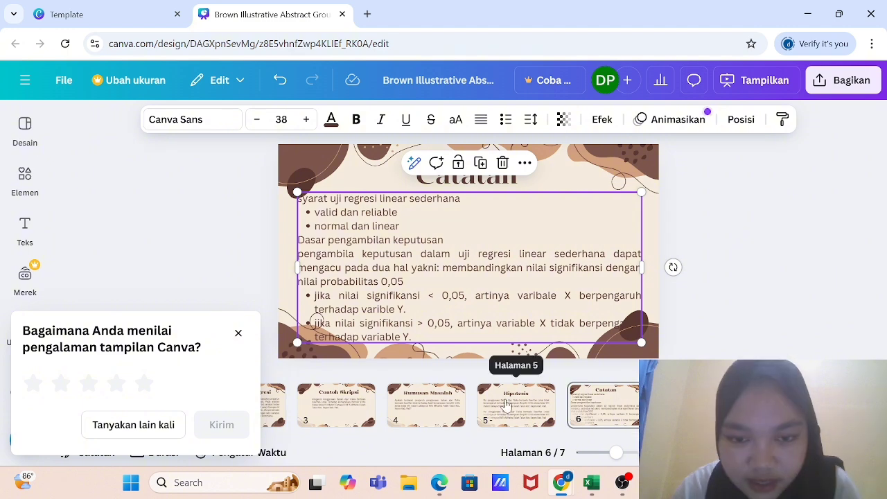
click(507, 406)
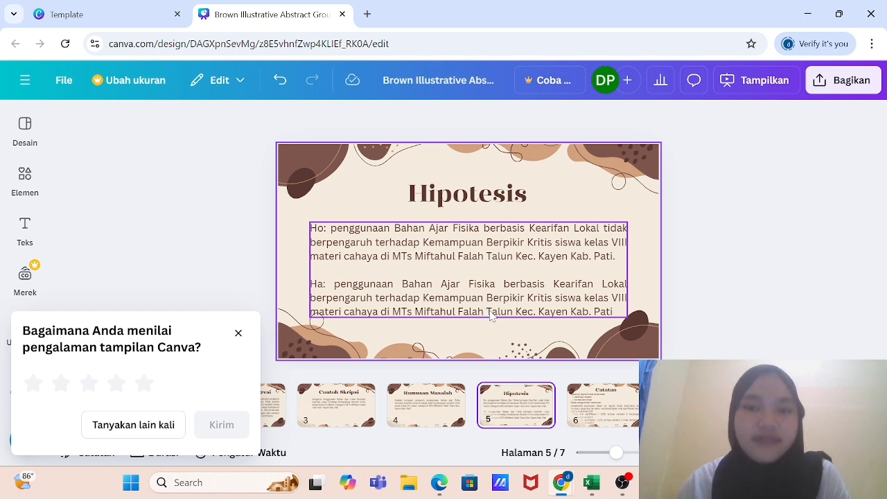
mouse_move(653, 483)
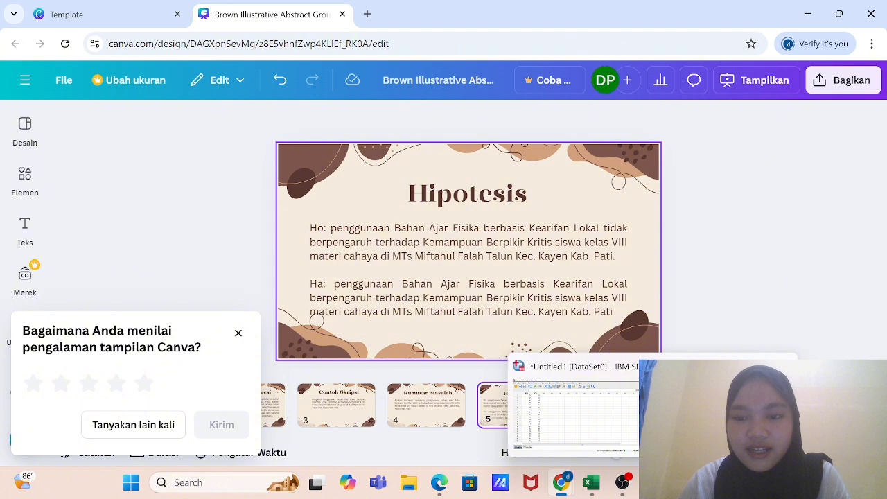
click(724, 413)
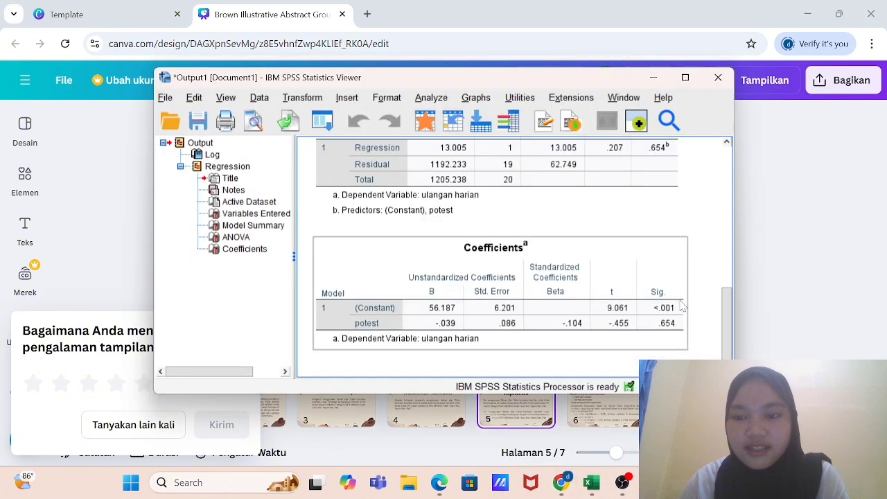
Leave the regression output viewer and show the closing "Thank You" slide, page 7, of the Canva presentation
click(719, 79)
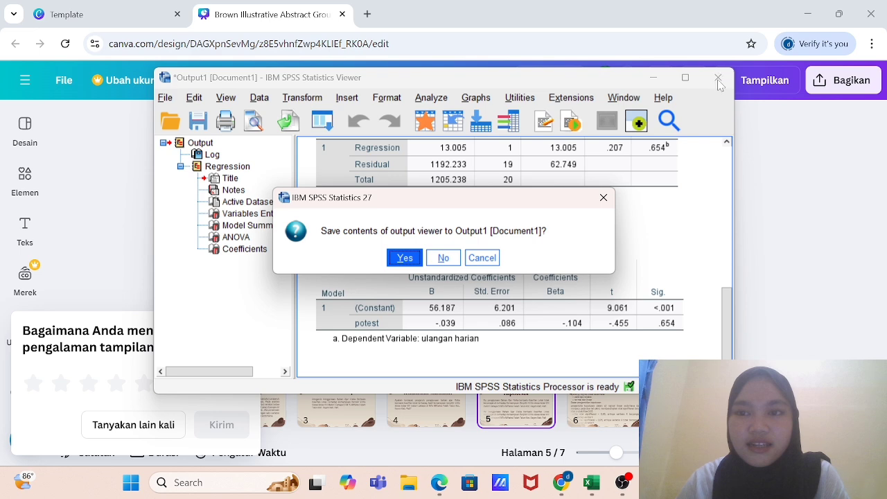
click(603, 200)
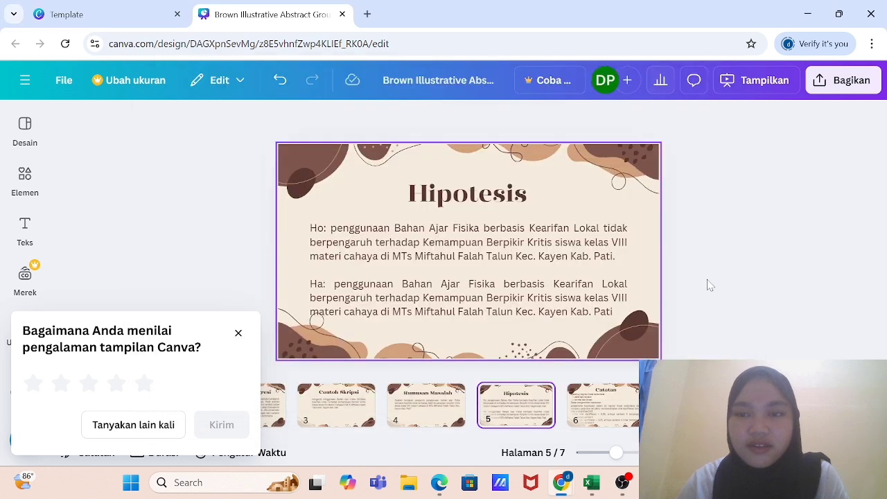
click(696, 406)
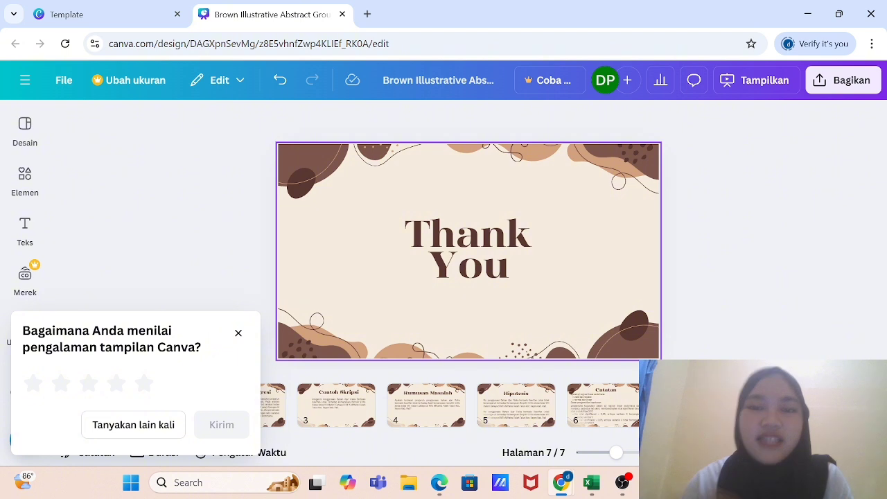